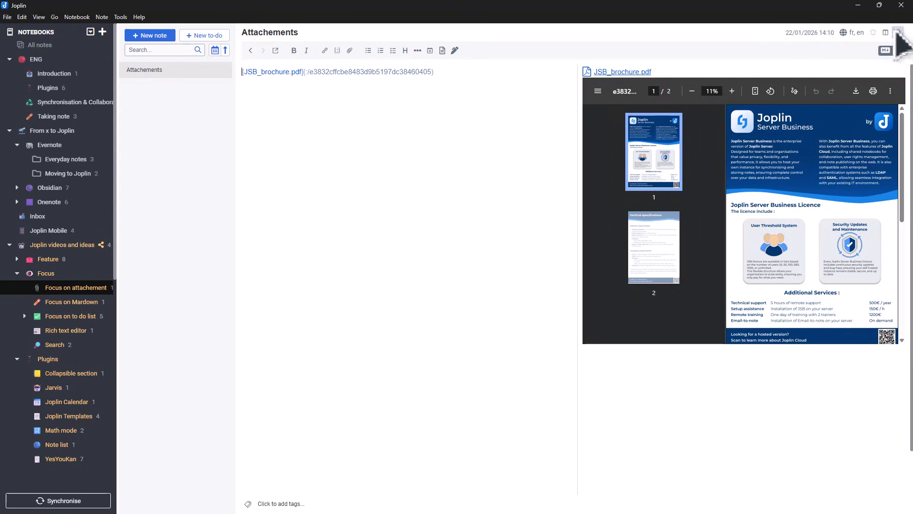
- Look through both pages of JSB_brochure.pdf in the note's embedded preview
scroll(863, 198, down, 1)
scroll(859, 202, down, 5)
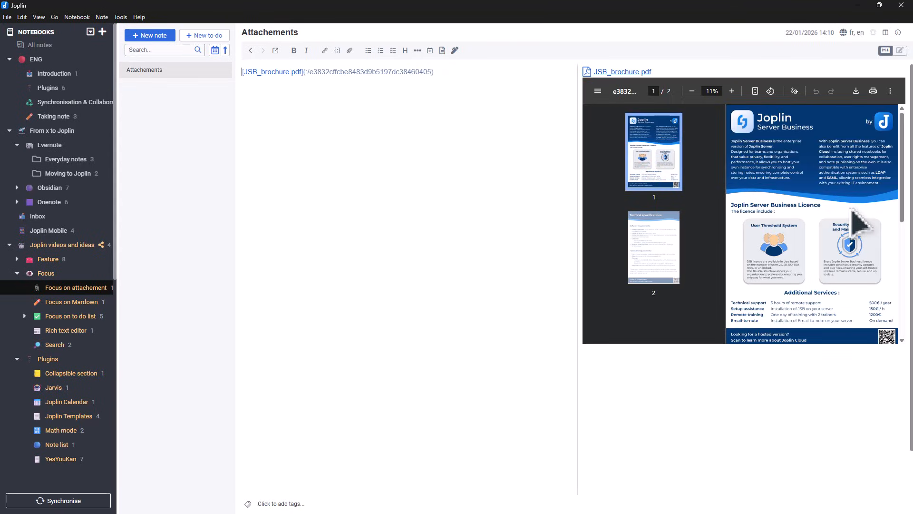
scroll(854, 216, down, 5)
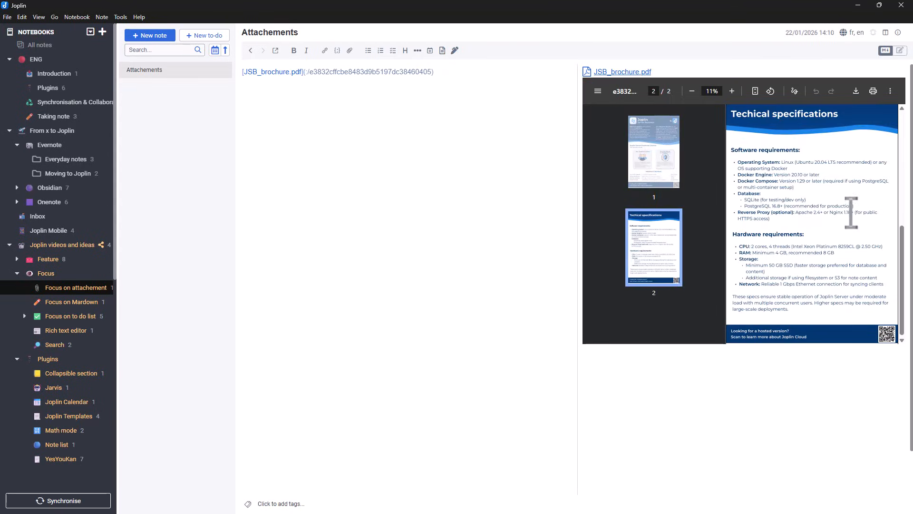
- Switch the note to the rich text editor, view JSB_brochure.pdf in the external PDF reader, and close the reader
click(900, 51)
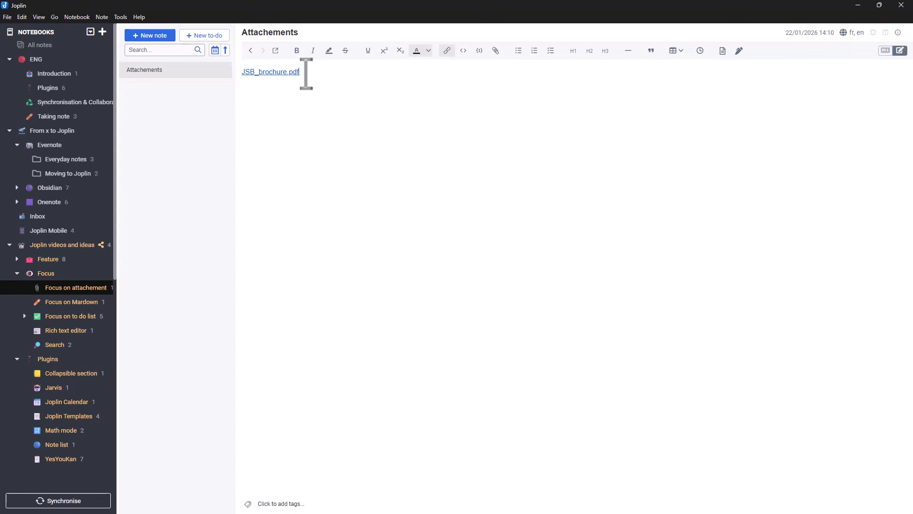
click(280, 72)
click(445, 279)
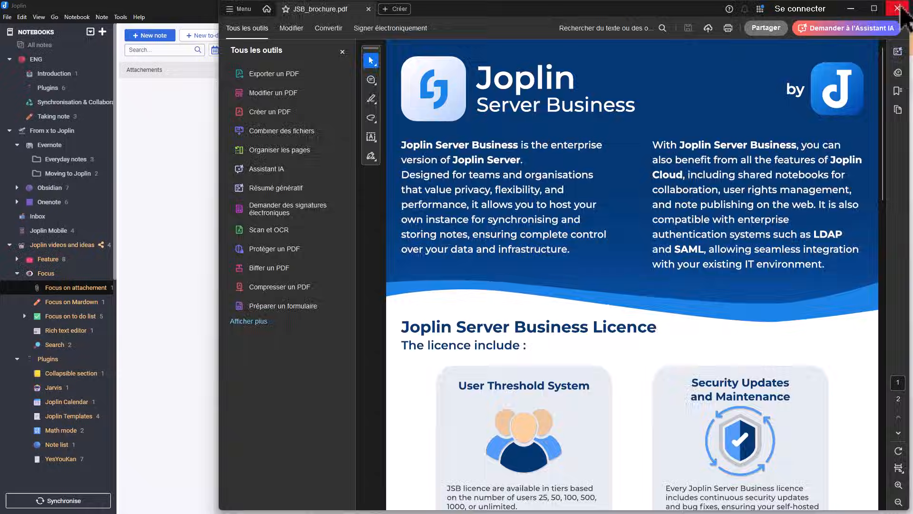
click(897, 8)
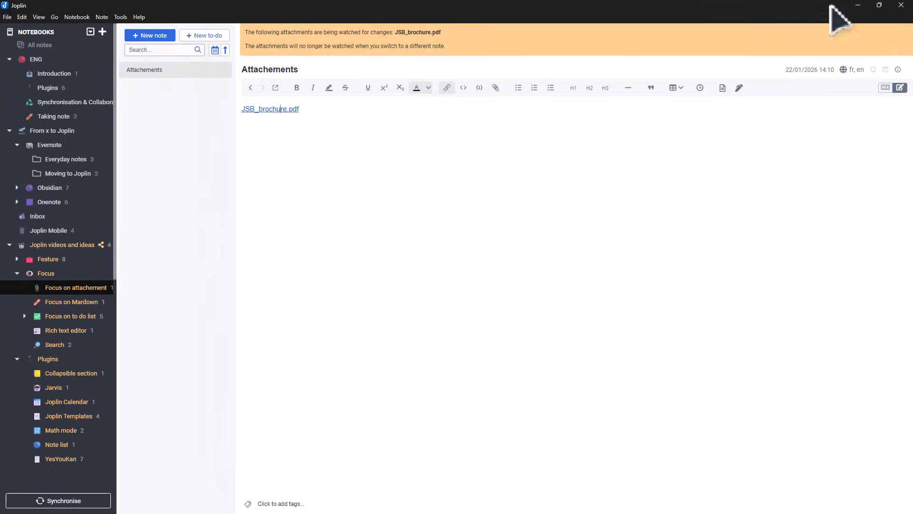
- View the OCR text of JSB_brochure.pdf from its link in the rich text editor and close the text window
right_click(281, 109)
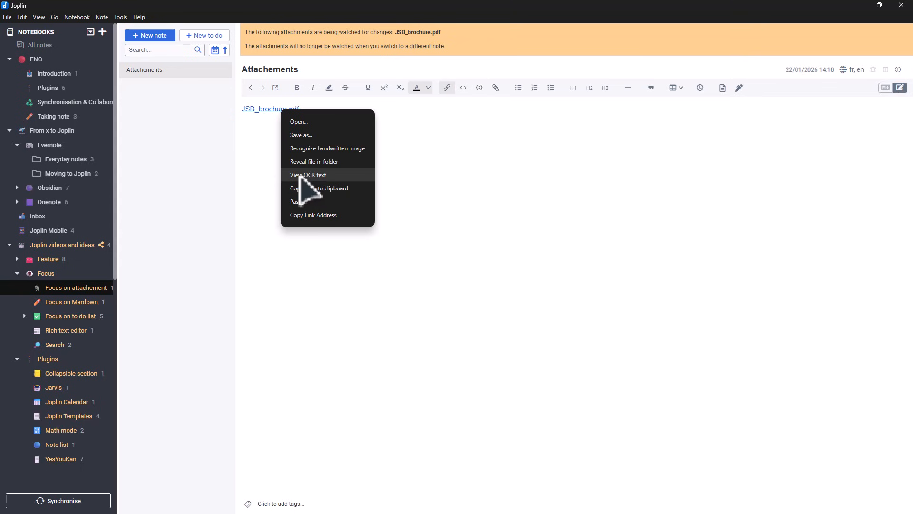
click(329, 175)
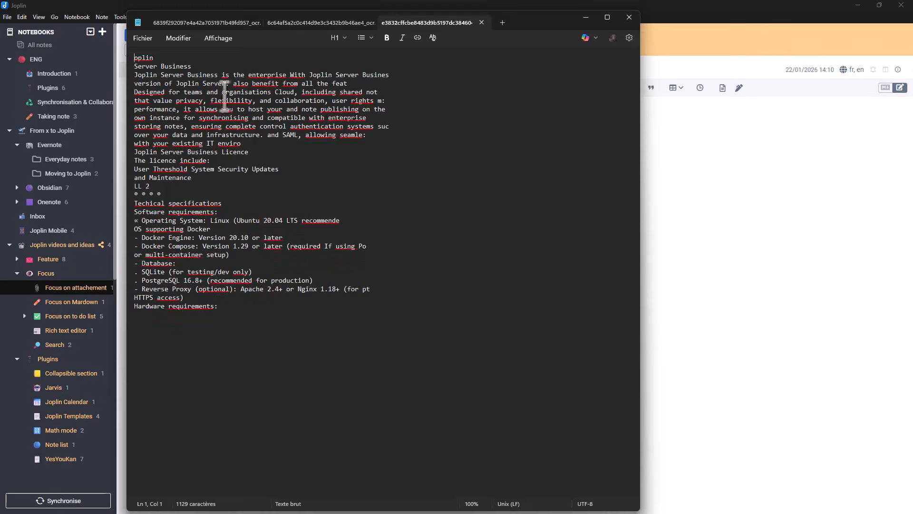
click(631, 18)
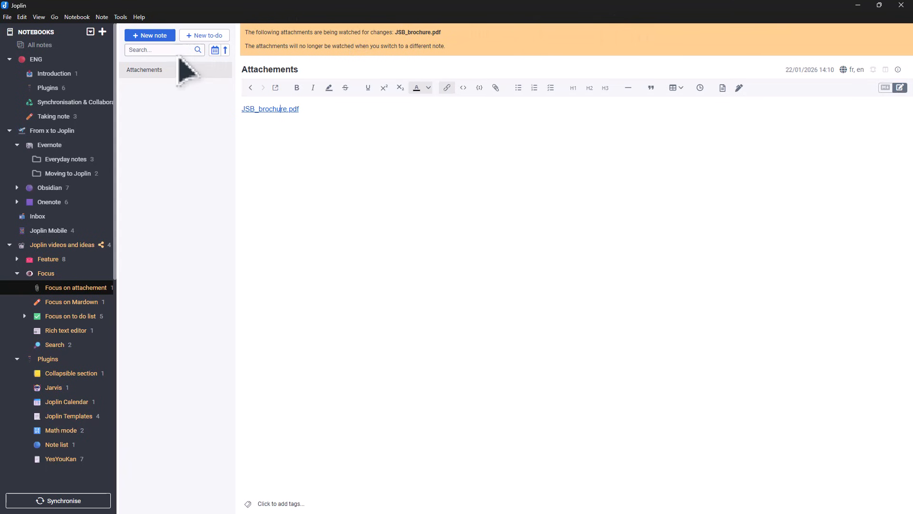
- Return the note to the Markdown editor and view the brochure's OCR text from the link in the rendered preview
click(886, 88)
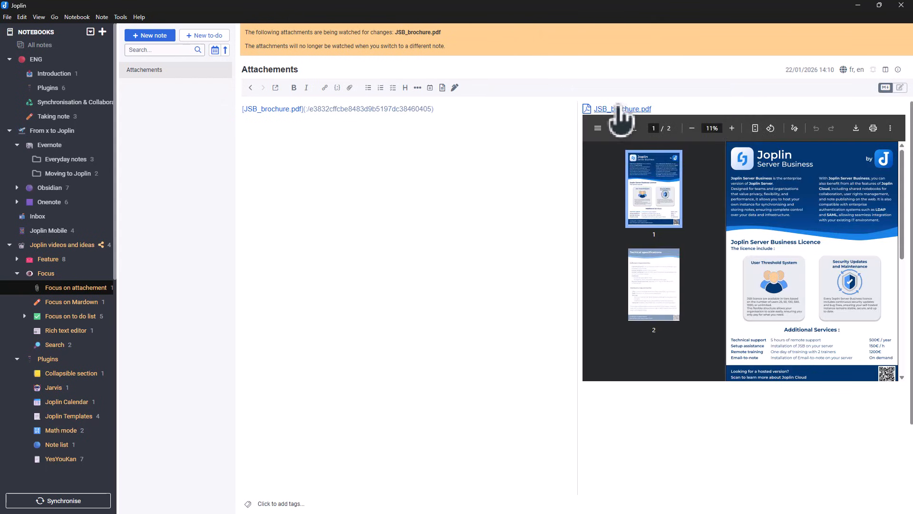
right_click(618, 108)
click(664, 173)
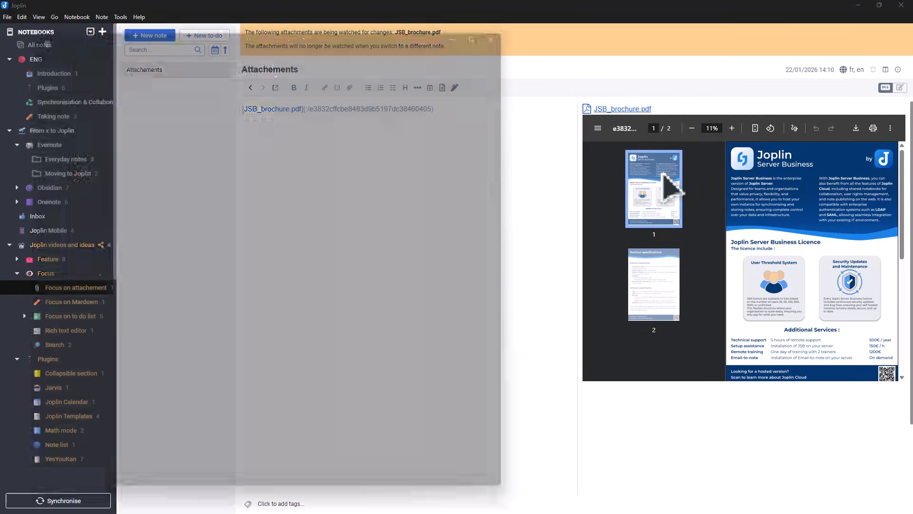
click(518, 17)
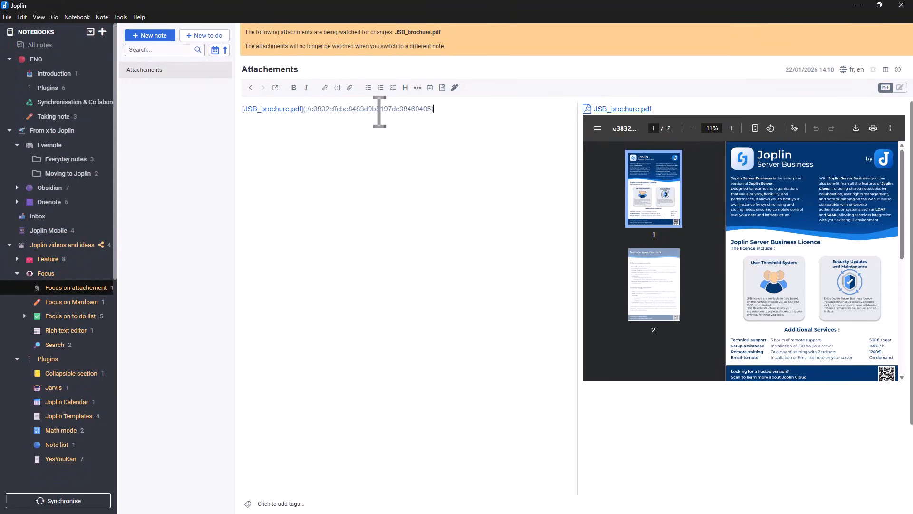
- Search the notes for "joplin server business", open the matching Attachements note, and clear the search
click(137, 49)
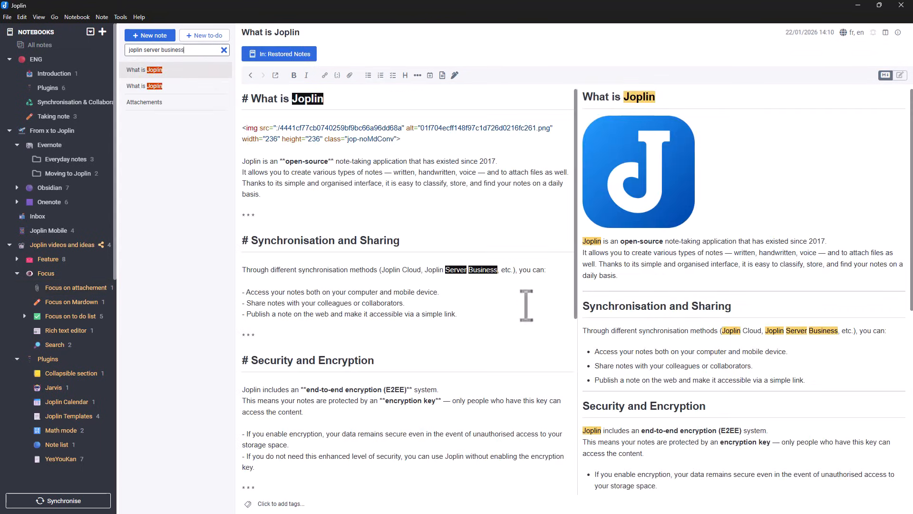
click(157, 102)
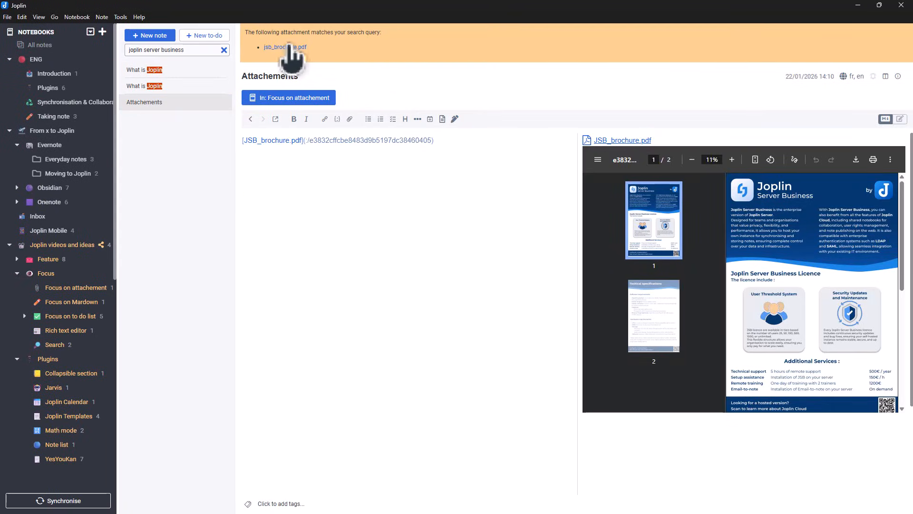
click(224, 50)
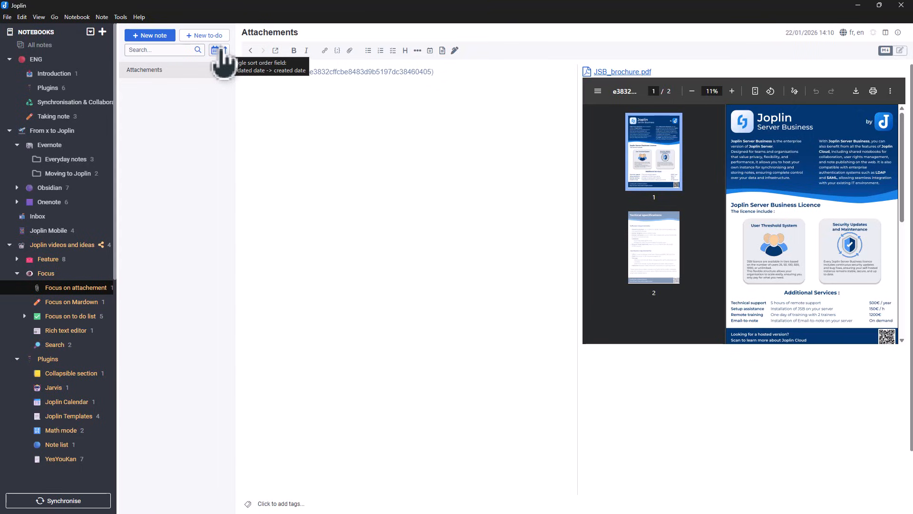
- Attach "How to create a new note - Joplin.mp4" to the note and put its link on its own line below the brochure
click(350, 51)
click(119, 78)
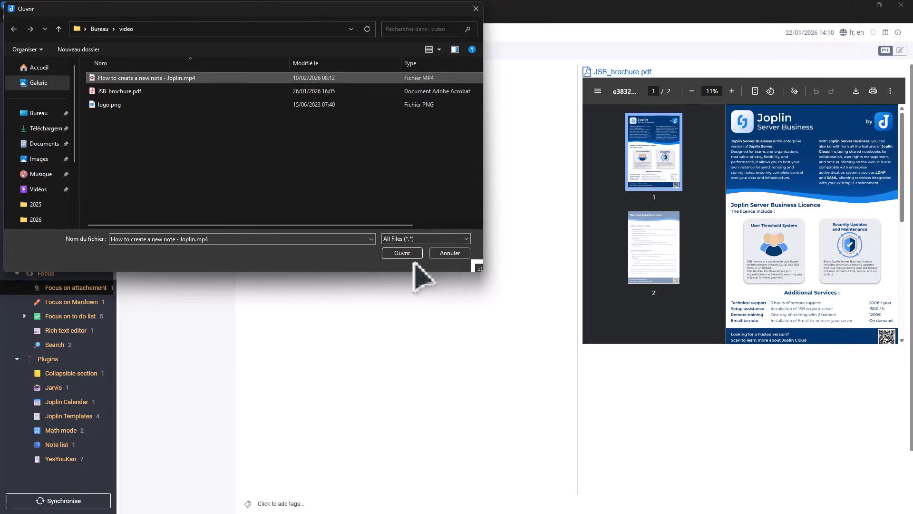
click(403, 253)
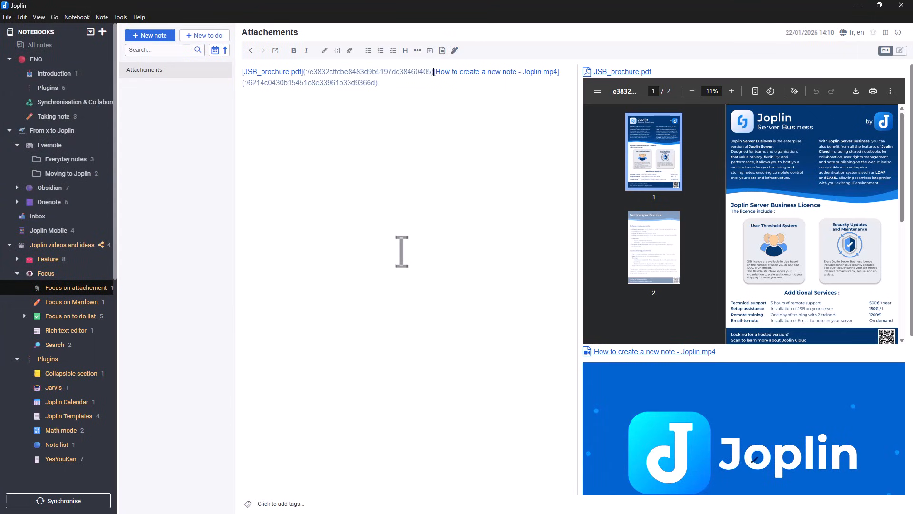
click(434, 72)
key(Return)
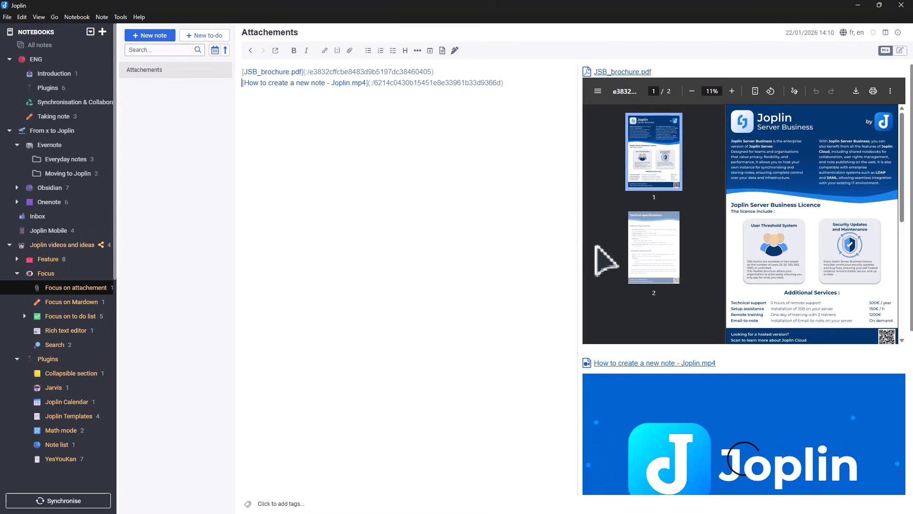
- Play the attached MP4 video in the note's preview and pause it
scroll(590, 242, down, 2)
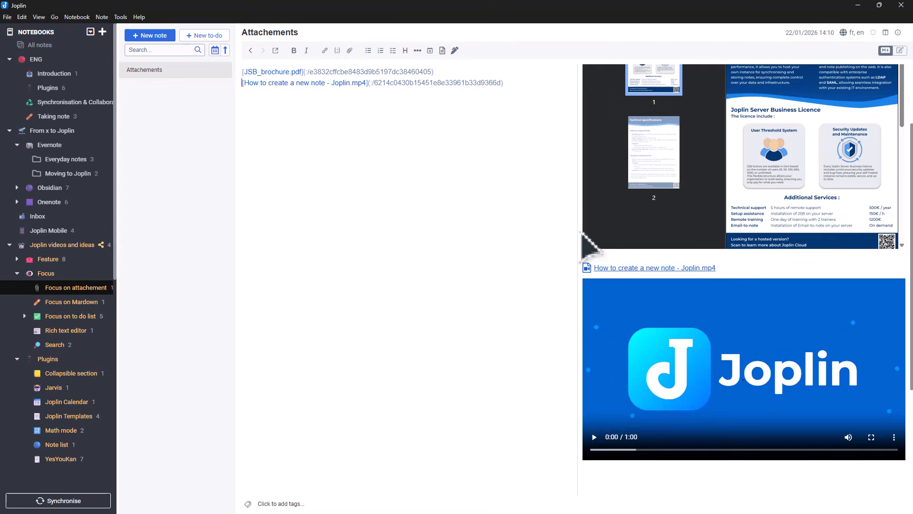
click(594, 437)
- Switch the note to the rich text editor, open the MP4 attachment in the external video player, and close the player
click(900, 50)
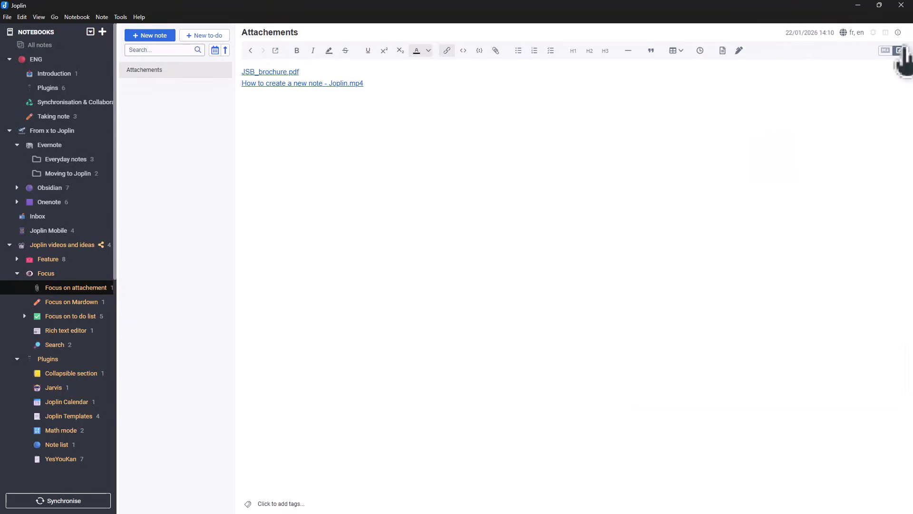
click(342, 83)
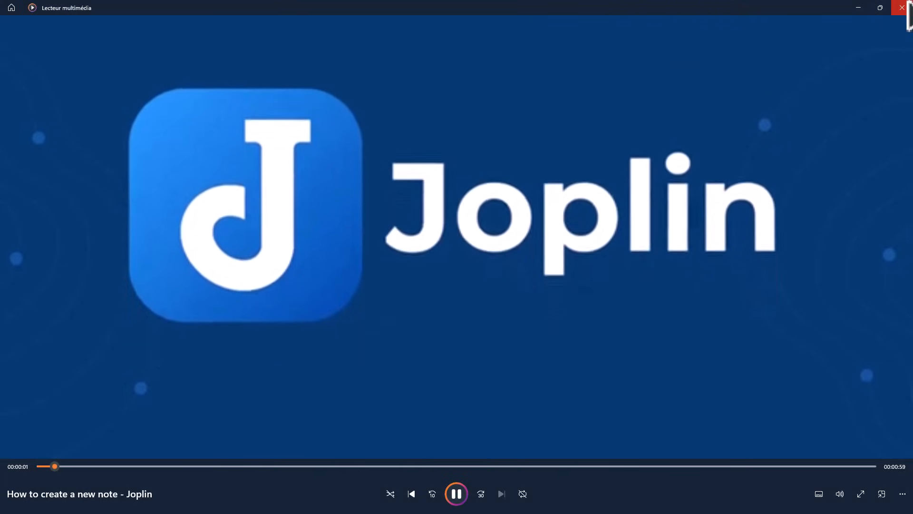
click(904, 8)
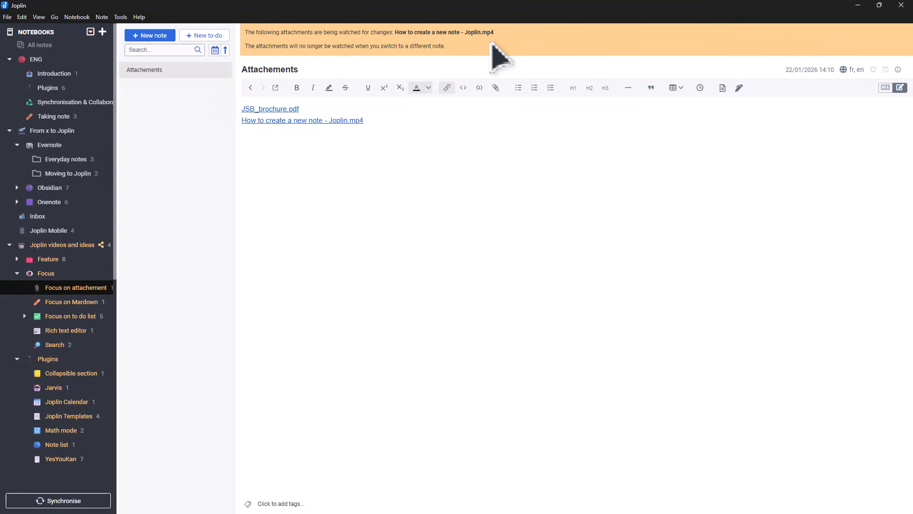
- Attach the image logo.png to the note below the video link
click(496, 88)
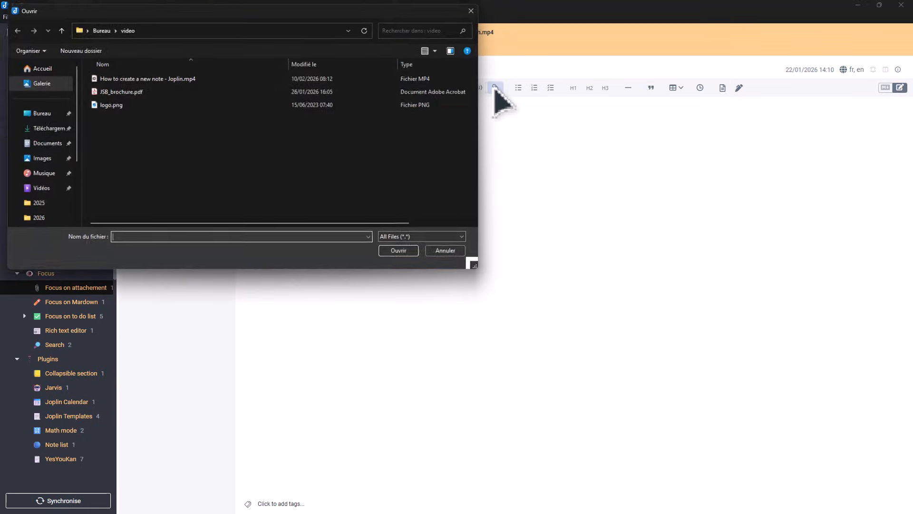
click(109, 104)
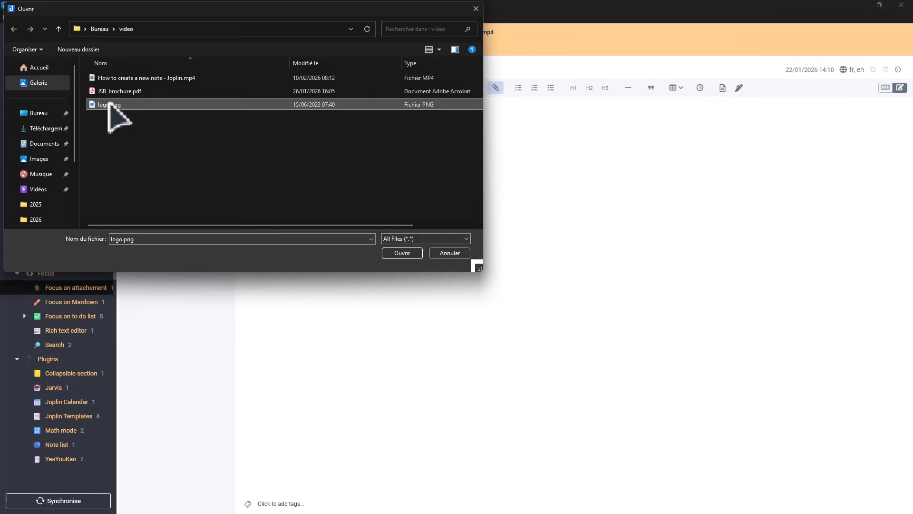
click(402, 254)
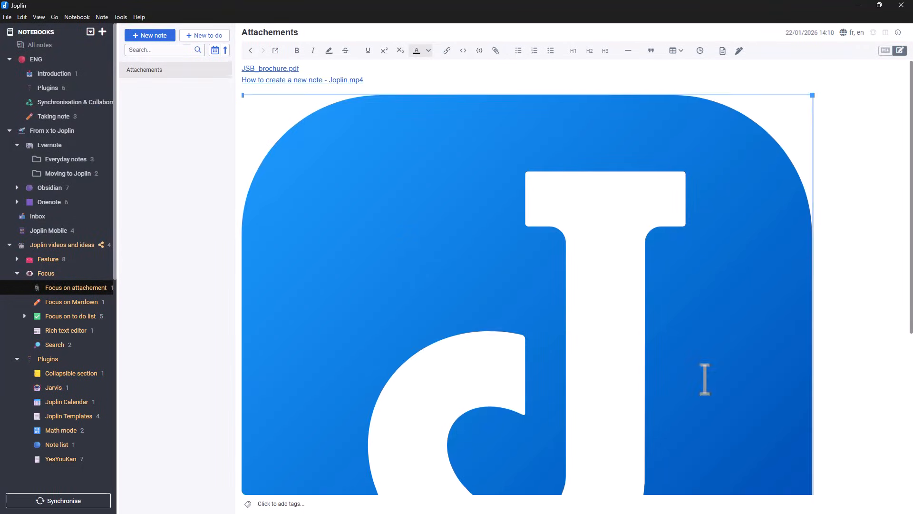
- Shrink the inserted logo image proportionally to about half its original width and deselect it
scroll(705, 379, down, 5)
drag(813, 430, 526, 176)
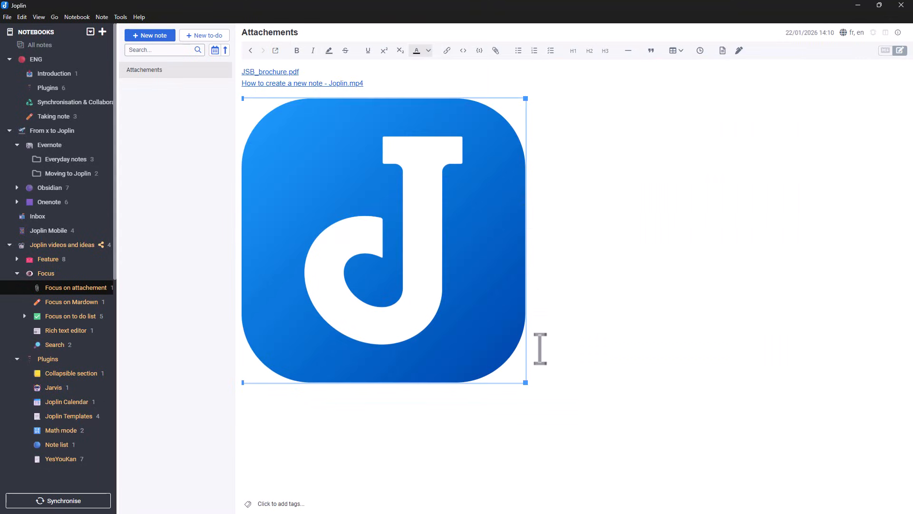
click(527, 379)
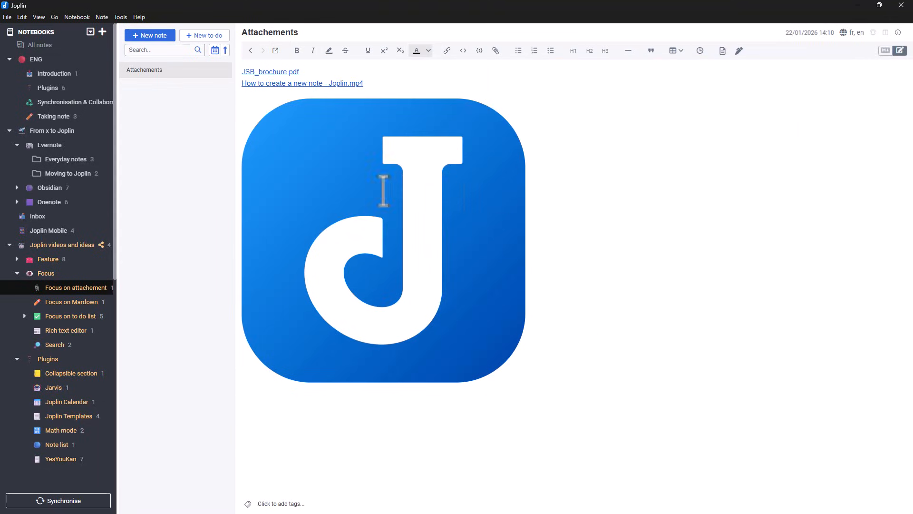
- Open the note attachments manager and sort the attachments by size, largest first
click(121, 17)
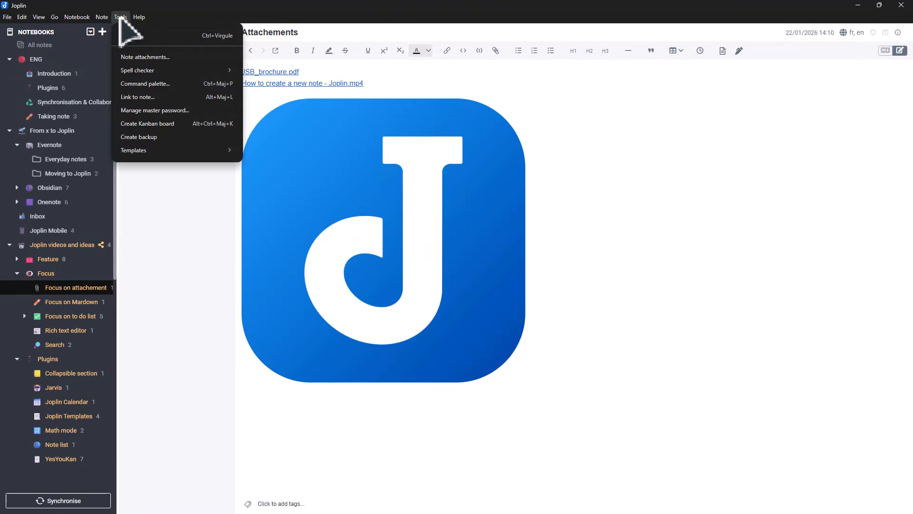
click(214, 57)
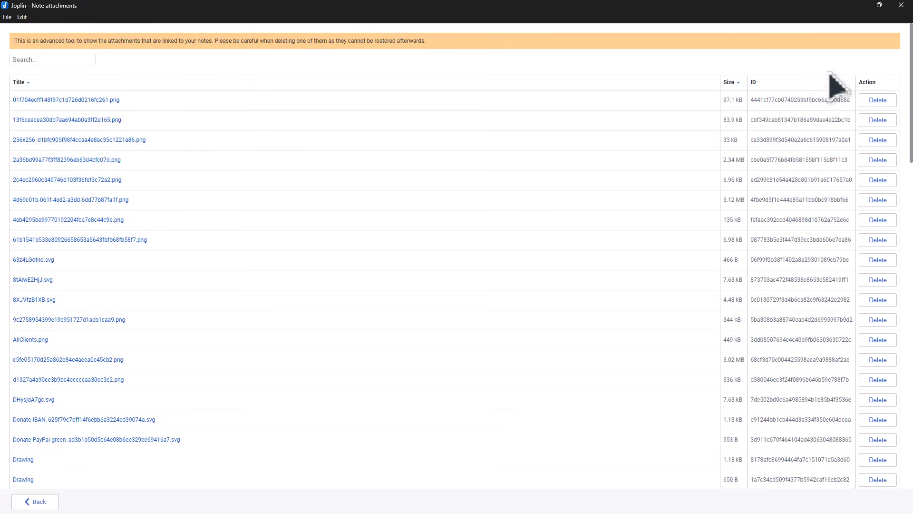
drag(909, 76, 852, 59)
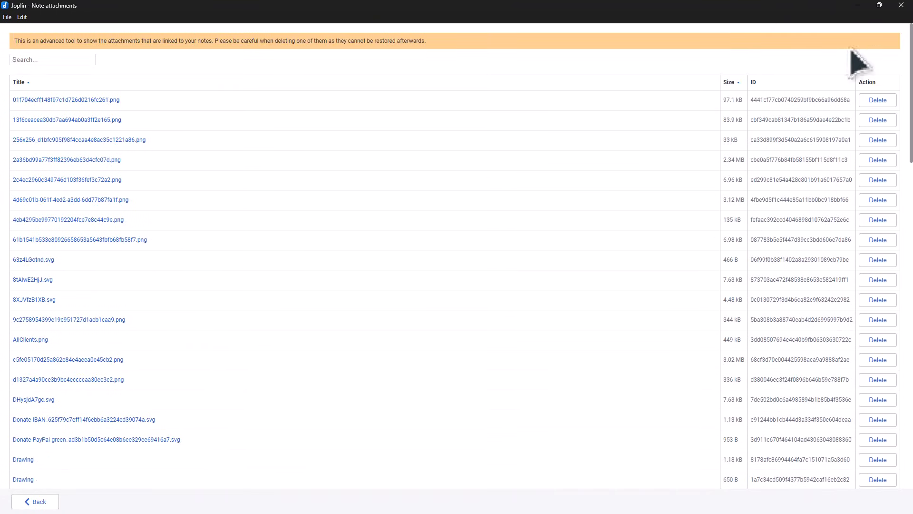
click(733, 80)
click(738, 80)
click(738, 80)
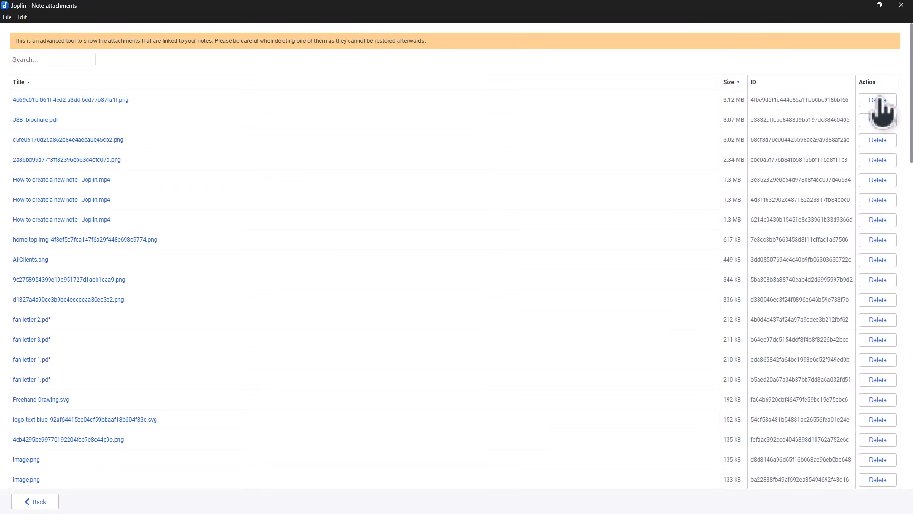
- Search the attachments for "broc", view JSB_brochure.pdf in the external PDF reader, and close the reader
click(44, 59)
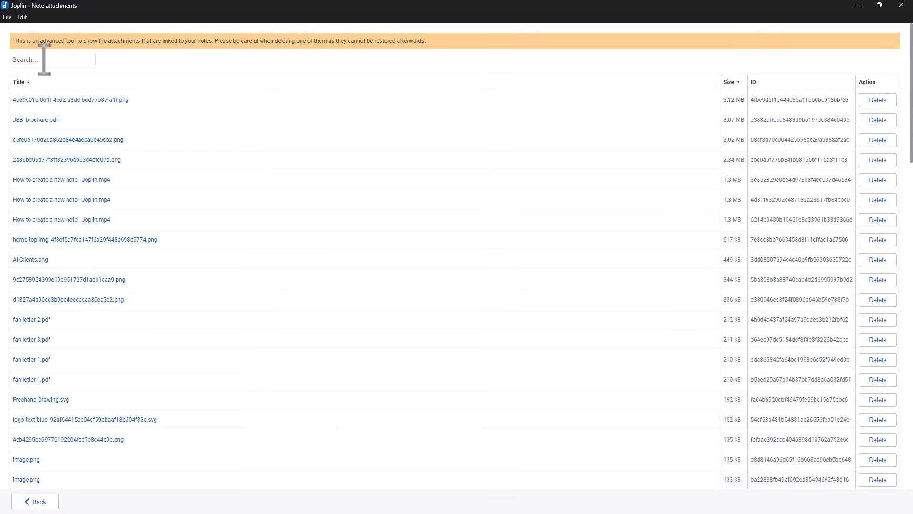
text(broc)
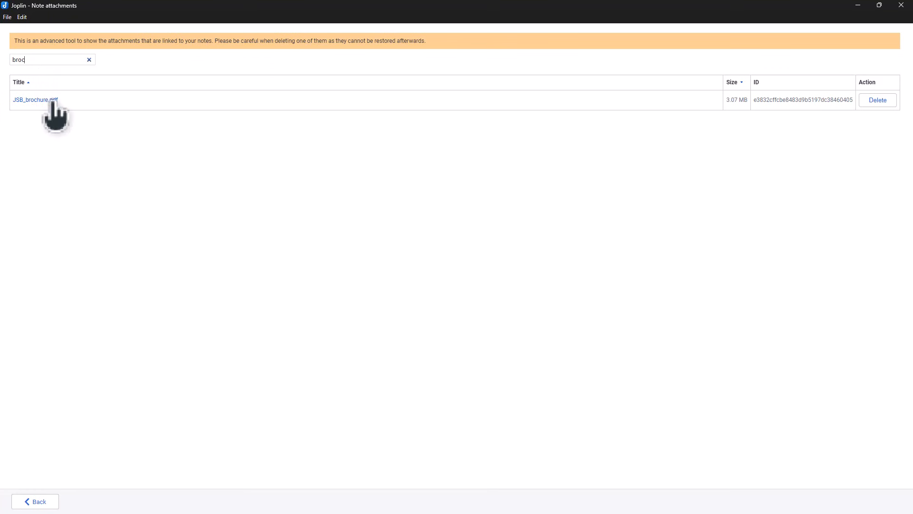
click(43, 100)
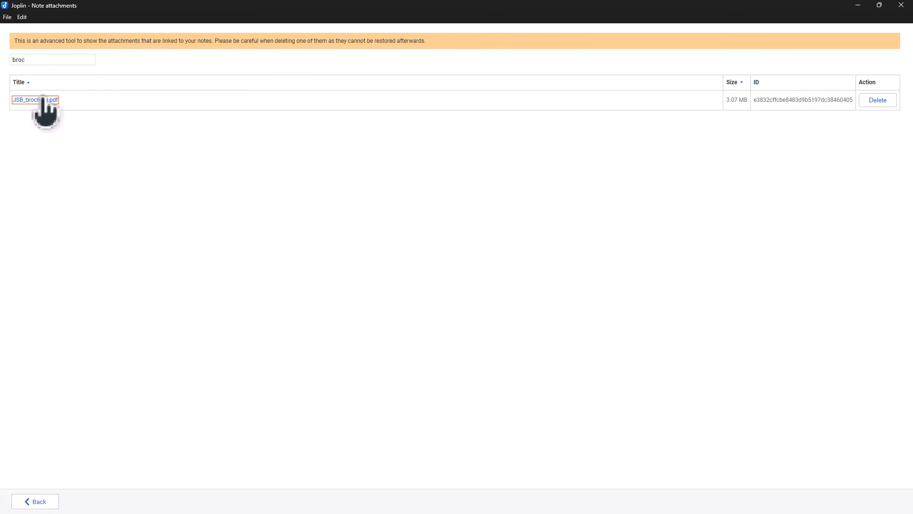
click(896, 10)
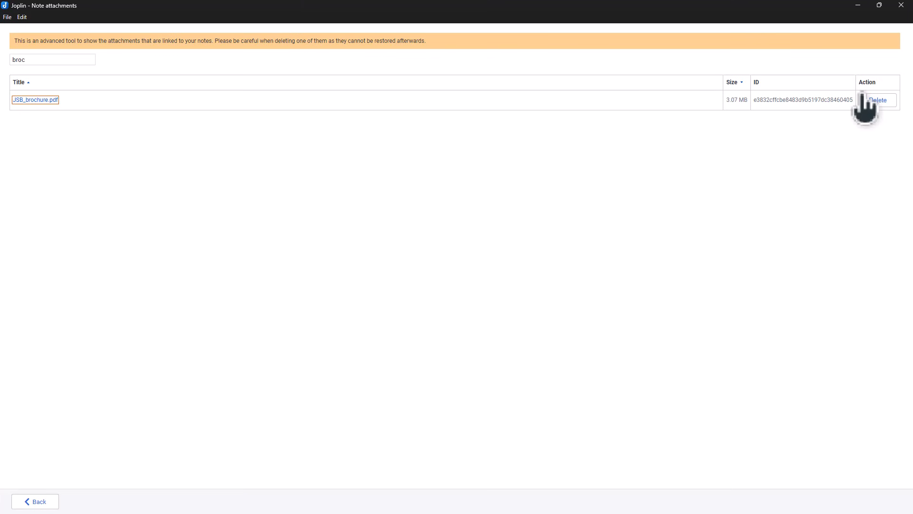
click(26, 100)
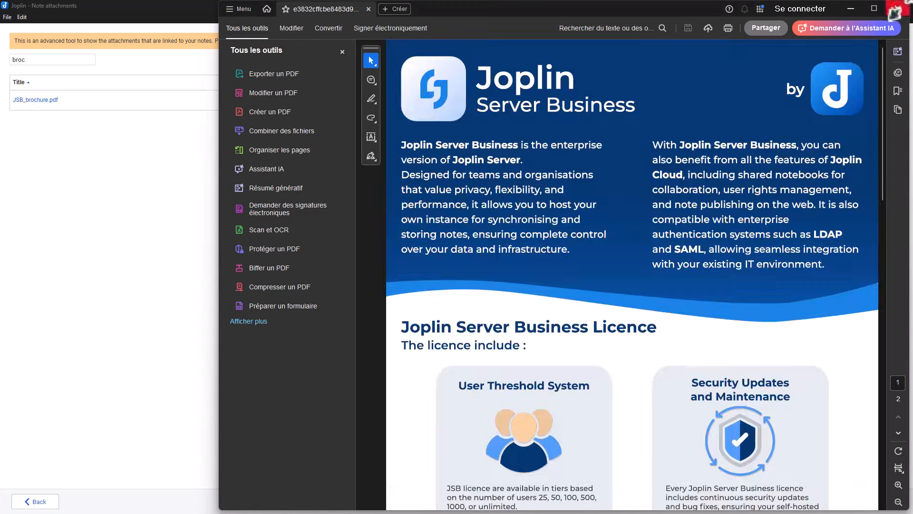
click(896, 10)
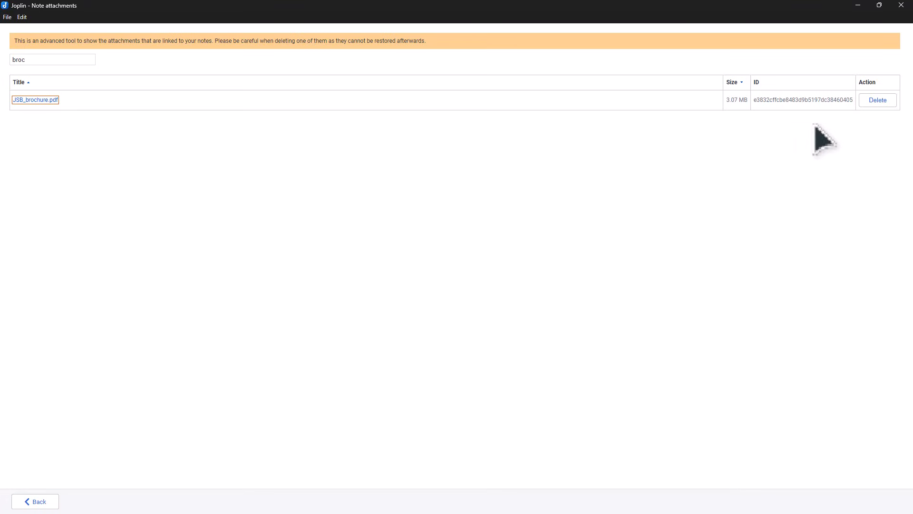
- Delete the JSB_brochure.pdf attachment and confirm the deletion
click(867, 101)
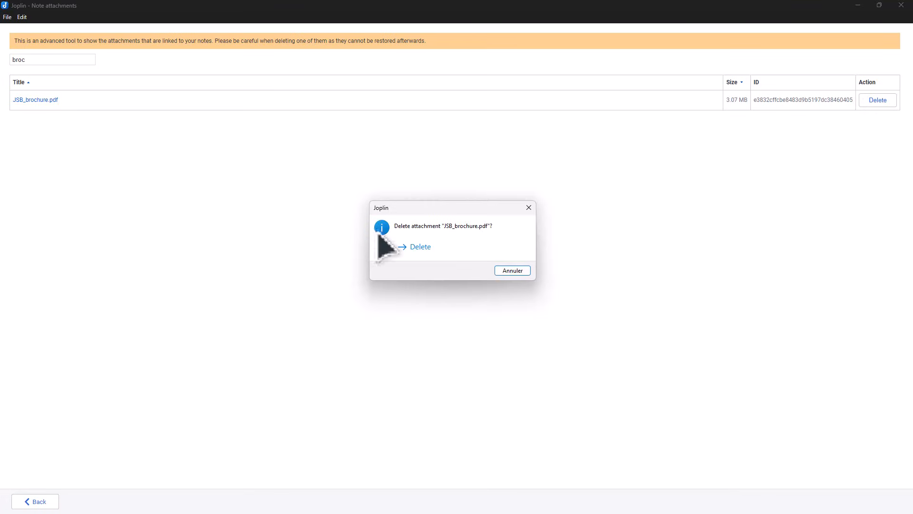
click(457, 249)
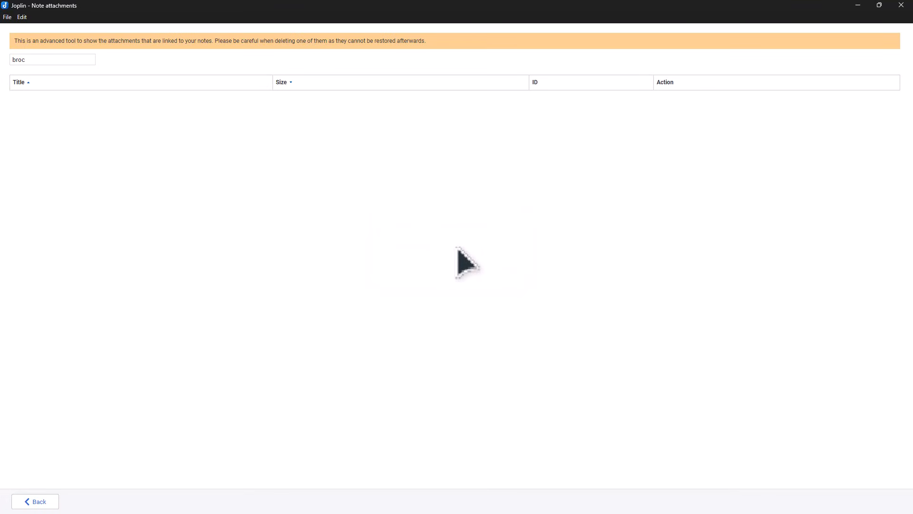